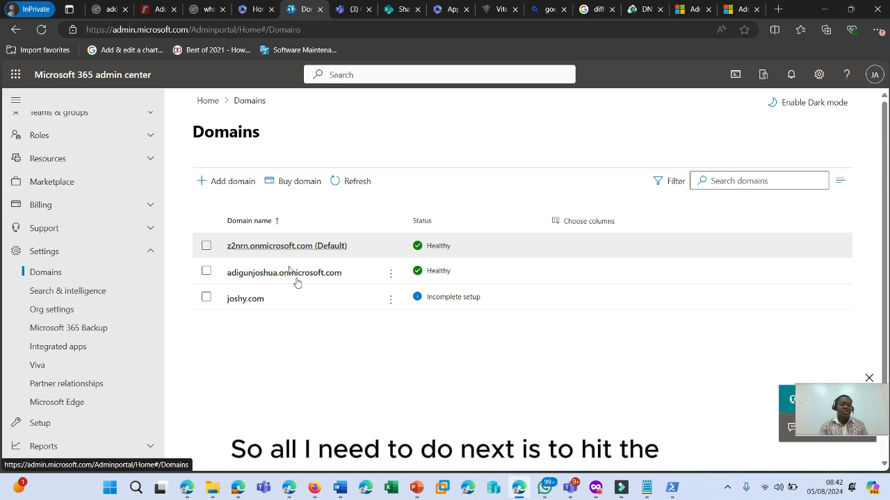
- Start adding a new domain, enter joshua.com as its name and proceed to domain verification
{"action": "left_click", "coordinate": [240, 182]}
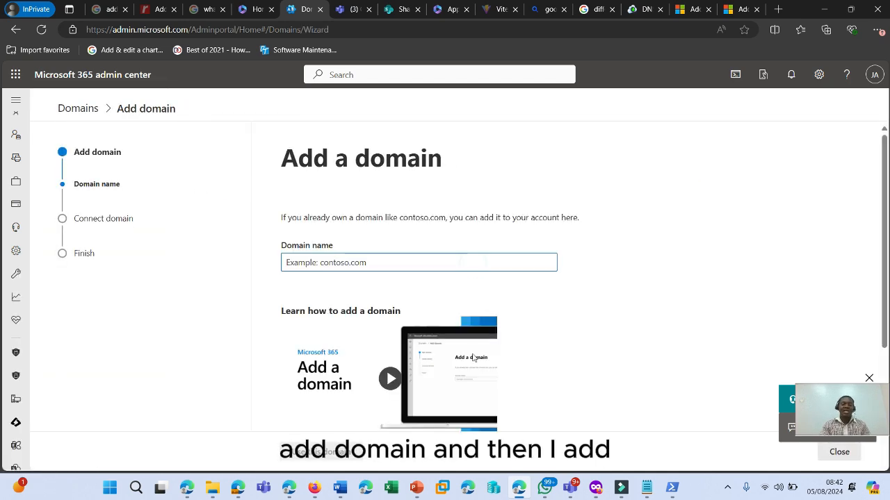
{"action": "mouse_move", "coordinate": [417, 488]}
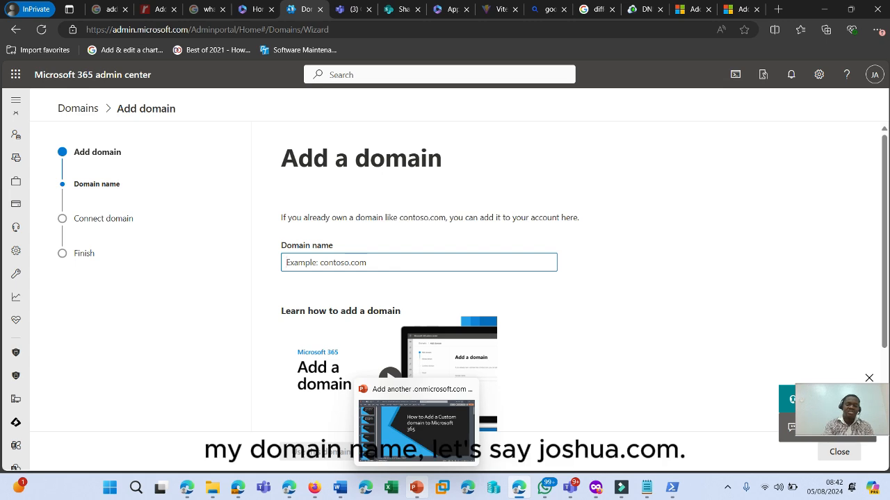
{"action": "type", "text": "joshua.com"}
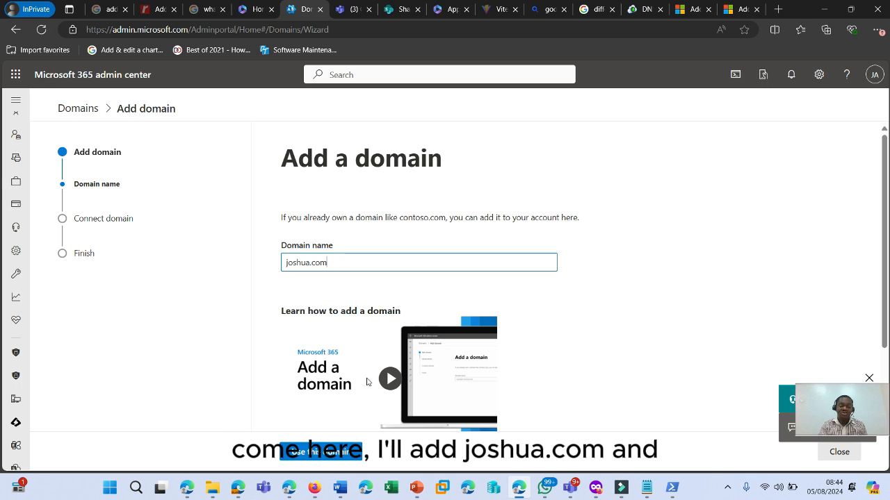
{"action": "left_click", "coordinate": [319, 453]}
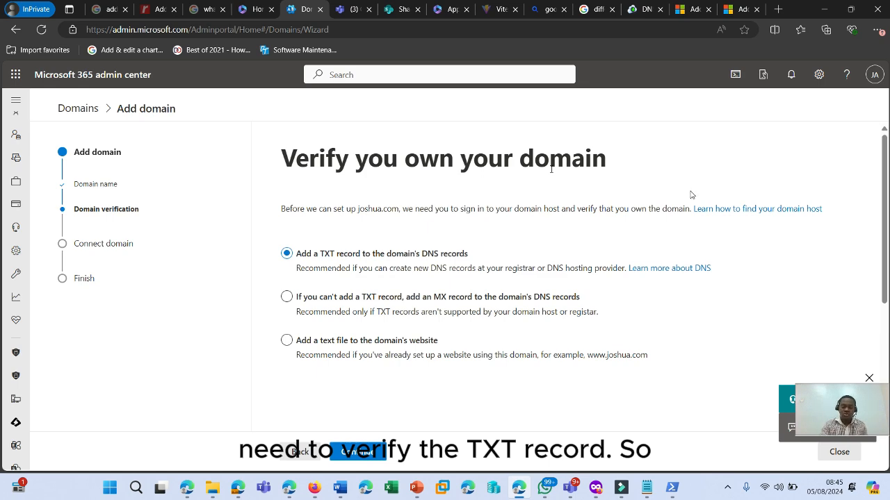
- Switch to the PowerPoint presentation, show the record types slide and the TxT Record slide, and return to the domain wizard
{"action": "left_click", "coordinate": [415, 488]}
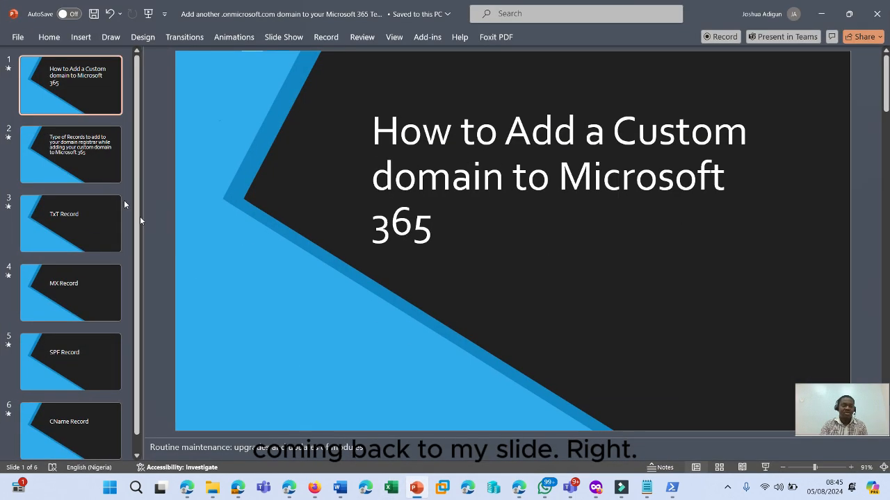
{"action": "left_click", "coordinate": [94, 164]}
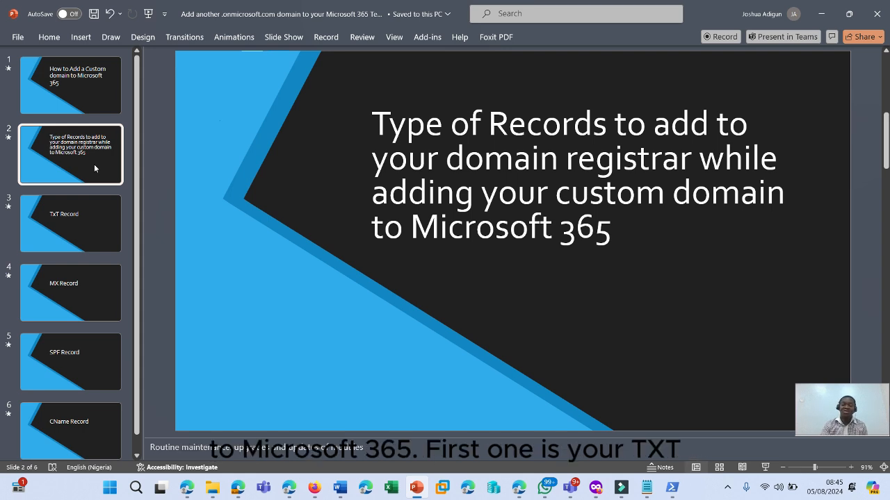
{"action": "left_click", "coordinate": [64, 214]}
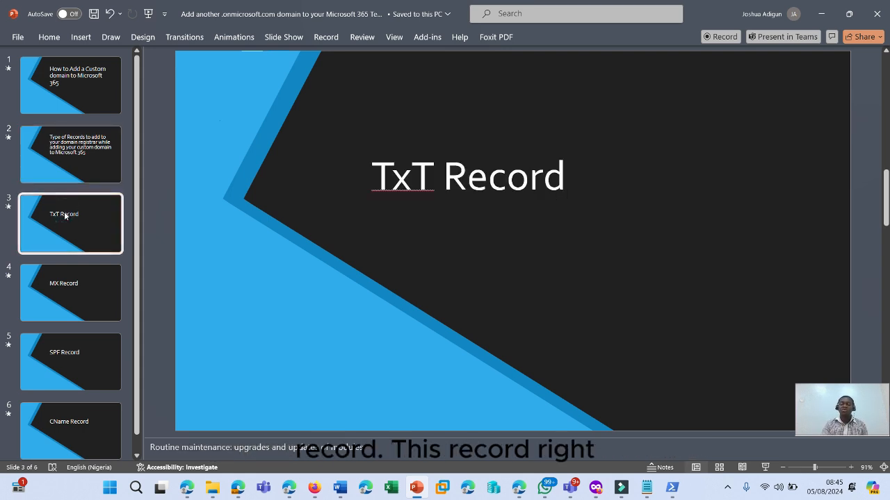
{"action": "left_click", "coordinate": [848, 14]}
{"action": "left_click", "coordinate": [826, 12]}
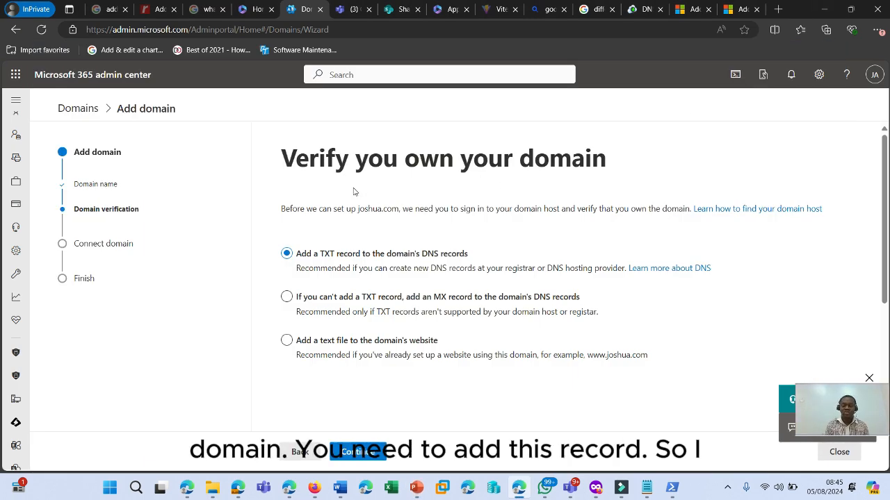
- Review the verification methods, continue with adding a TXT record to the DNS records, and copy the TXT name
{"action": "scroll", "coordinate": [353, 191], "scroll_direction": "down", "scroll_amount": 1}
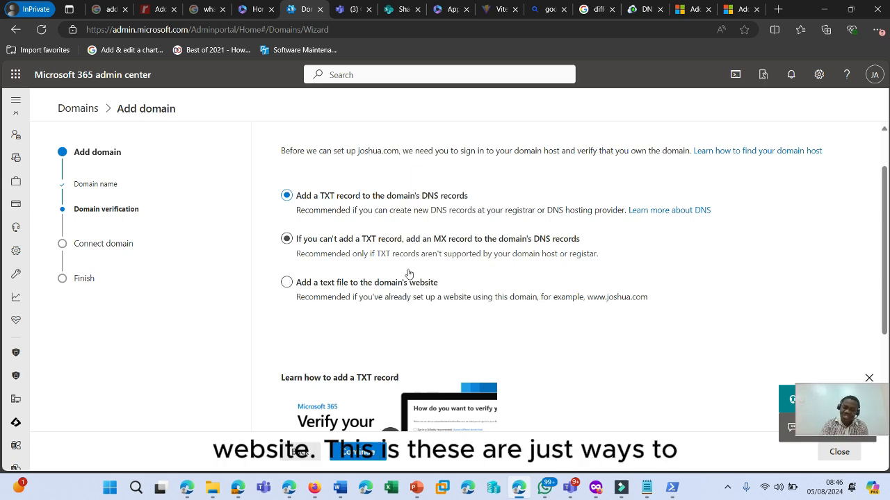
{"action": "scroll", "coordinate": [408, 286], "scroll_direction": "up", "scroll_amount": 1}
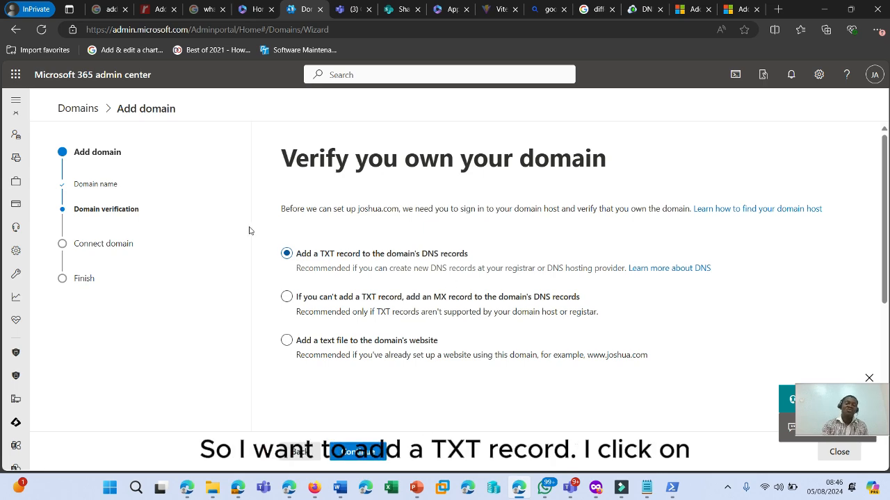
{"action": "left_click", "coordinate": [359, 453]}
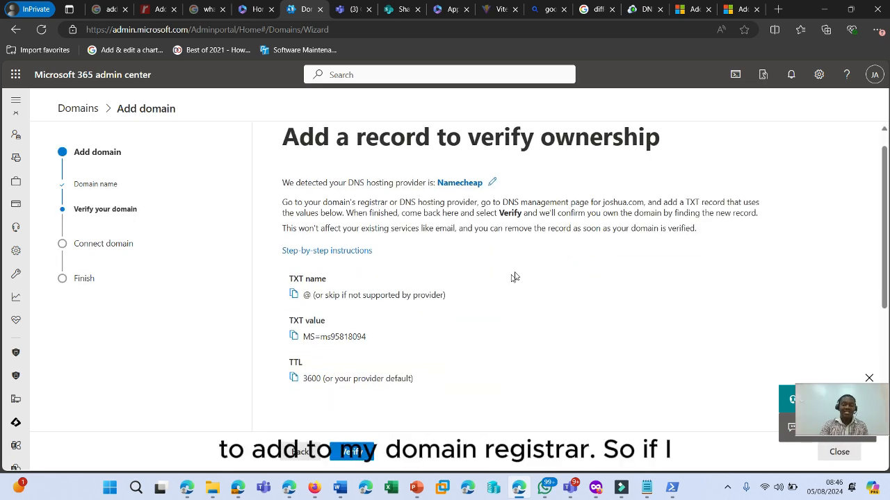
{"action": "scroll", "coordinate": [514, 250], "scroll_direction": "down", "scroll_amount": 2}
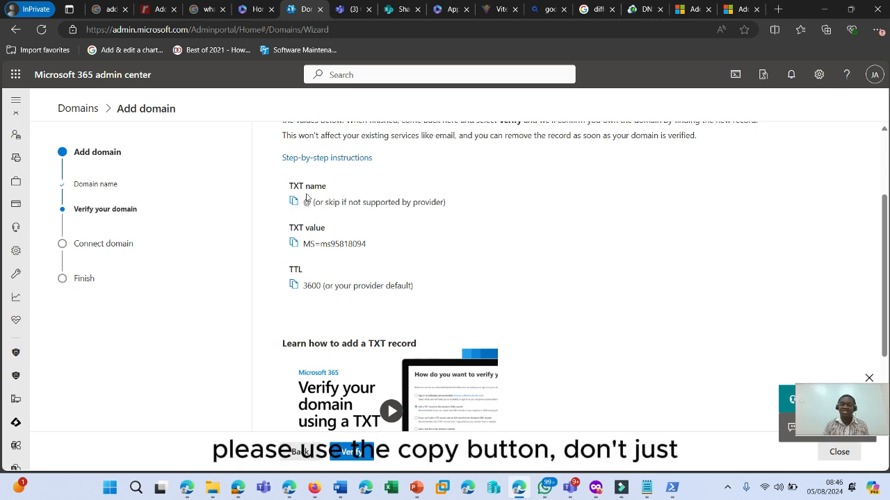
{"action": "left_click", "coordinate": [294, 204]}
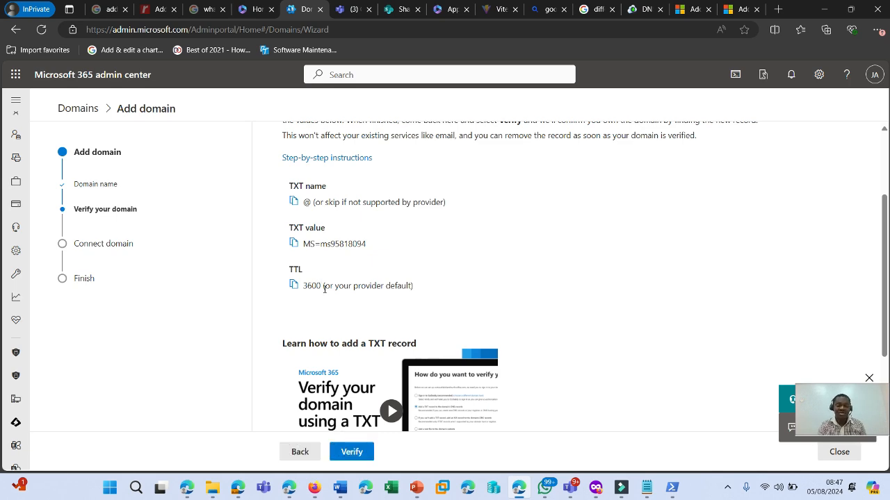
- Examine the detected DNS hosting provider and browse the list of supported providers without changing the selection
{"action": "scroll", "coordinate": [330, 273], "scroll_direction": "up", "scroll_amount": 3}
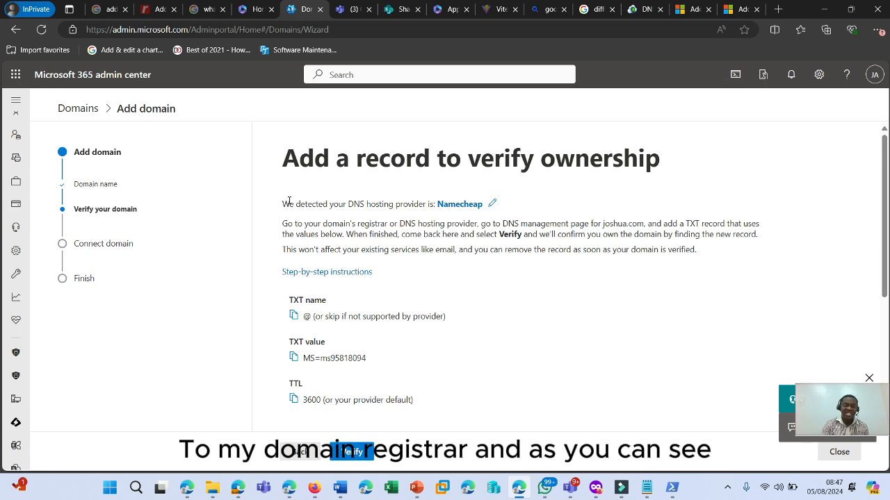
{"action": "left_click_drag", "start_coordinate": [282, 203], "coordinate": [402, 212]}
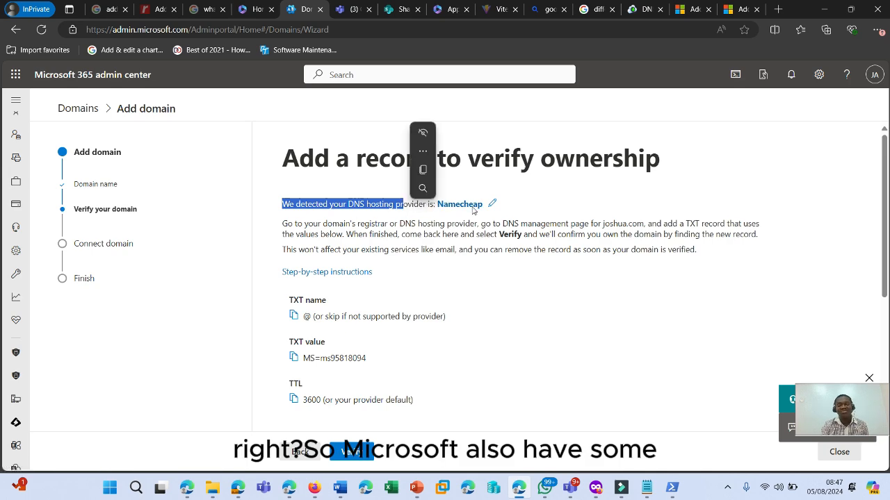
{"action": "left_click", "coordinate": [523, 193]}
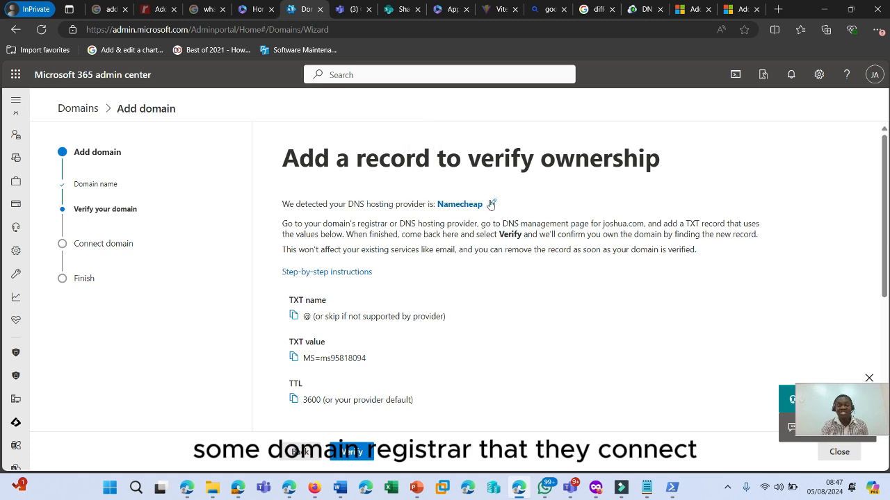
{"action": "left_click", "coordinate": [491, 203]}
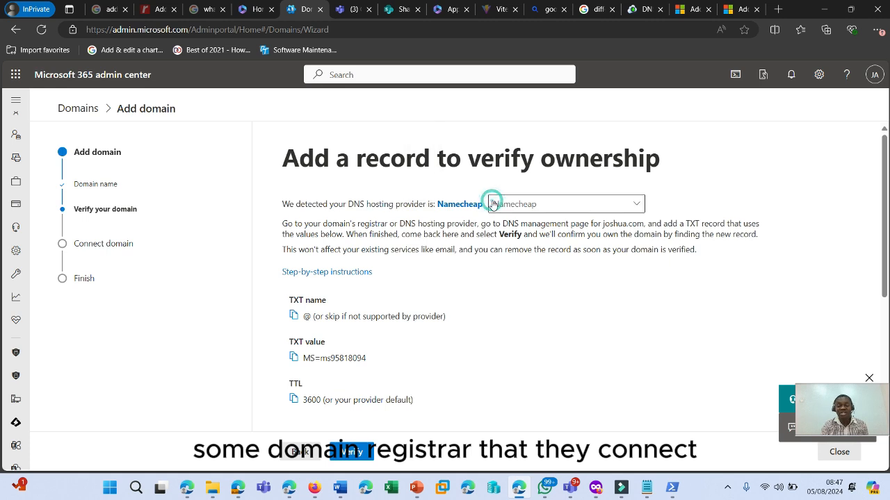
{"action": "left_click", "coordinate": [617, 204]}
{"action": "scroll", "coordinate": [688, 159], "scroll_direction": "down", "scroll_amount": 5}
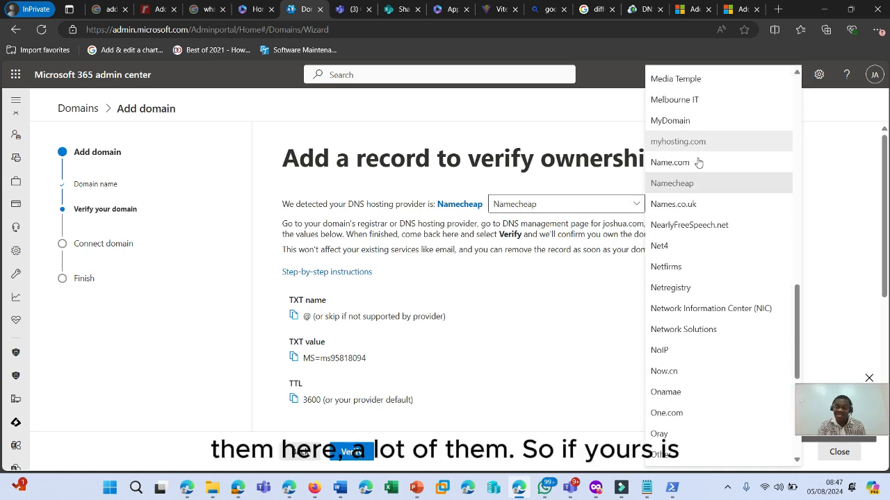
{"action": "scroll", "coordinate": [693, 189], "scroll_direction": "up", "scroll_amount": 3}
{"action": "scroll", "coordinate": [694, 189], "scroll_direction": "up", "scroll_amount": 10}
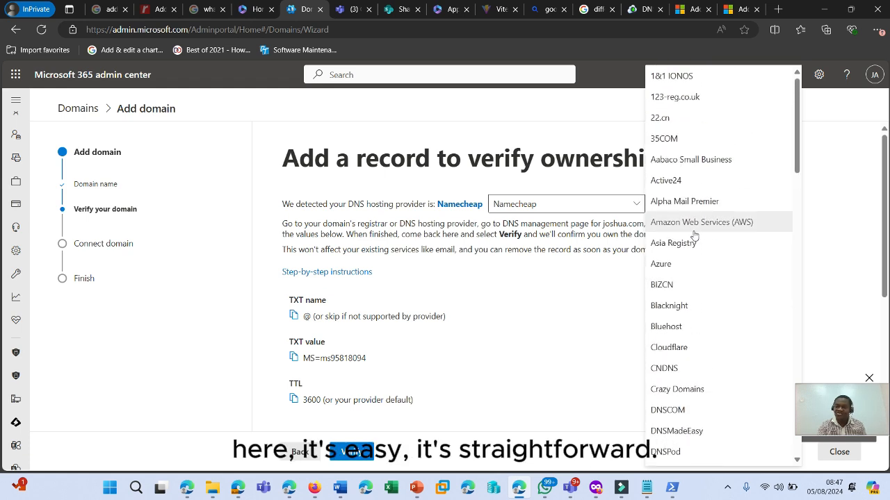
{"action": "left_click", "coordinate": [575, 321]}
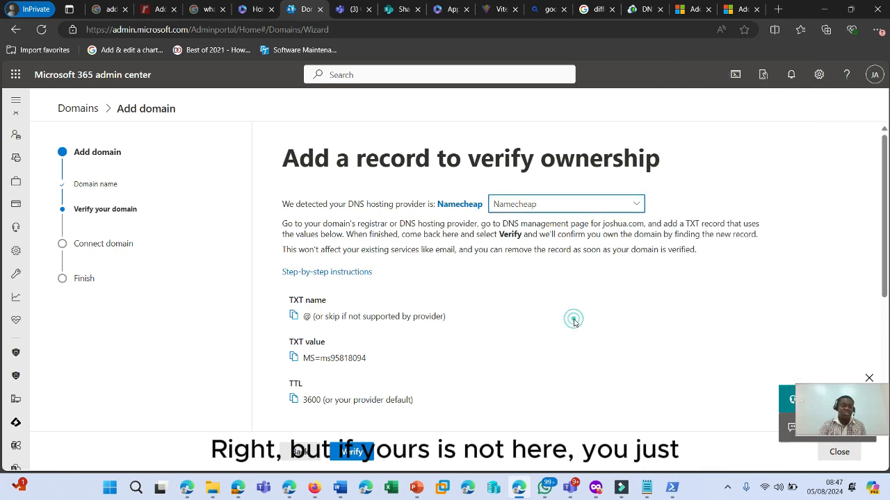
- Try to verify joshua.com with the TXT record and review the TXT name, value and TTL to add at the registrar
{"action": "scroll", "coordinate": [466, 380], "scroll_direction": "down", "scroll_amount": 2}
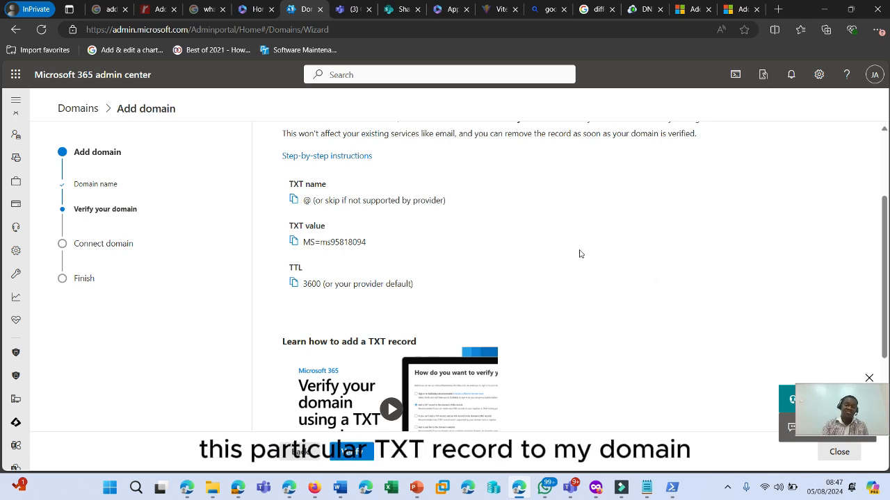
{"action": "left_click", "coordinate": [356, 452]}
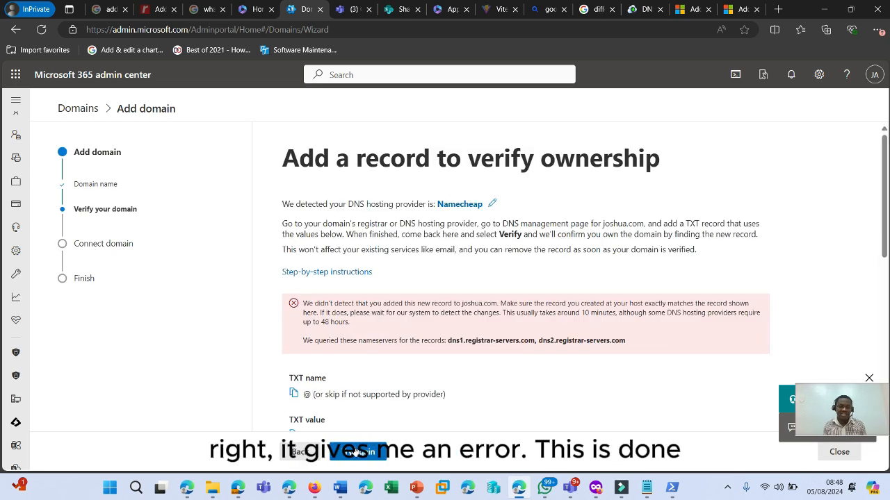
{"action": "scroll", "coordinate": [511, 252], "scroll_direction": "down", "scroll_amount": 1}
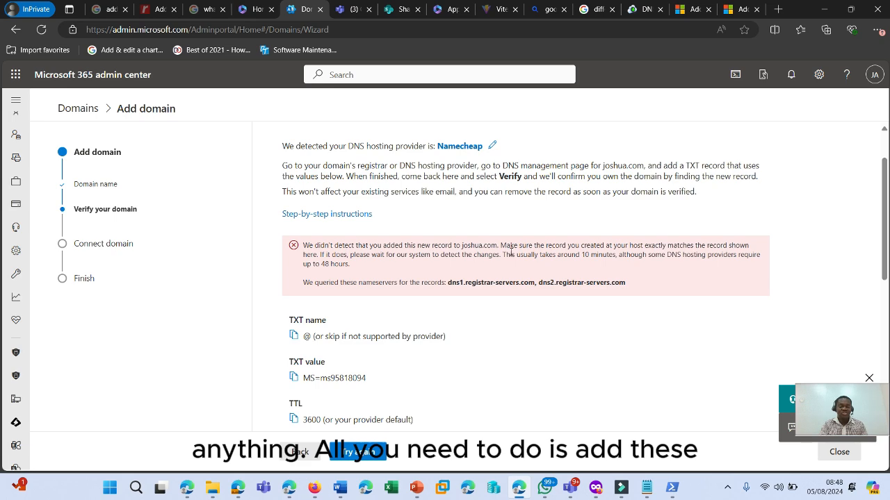
{"action": "scroll", "coordinate": [445, 298], "scroll_direction": "down", "scroll_amount": 1}
{"action": "left_click_drag", "start_coordinate": [288, 258], "coordinate": [427, 366]}
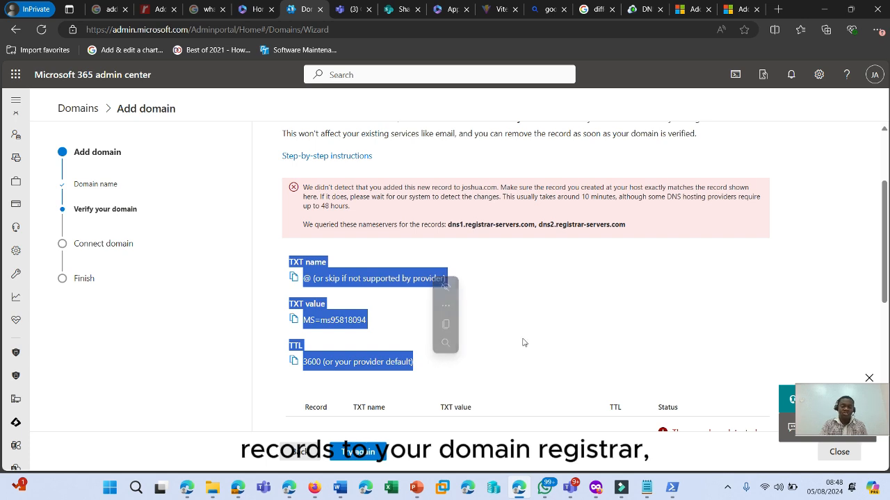
{"action": "left_click", "coordinate": [524, 342]}
- Return to the verification methods and choose adding an MX record to the domain's DNS records
{"action": "left_click", "coordinate": [303, 452]}
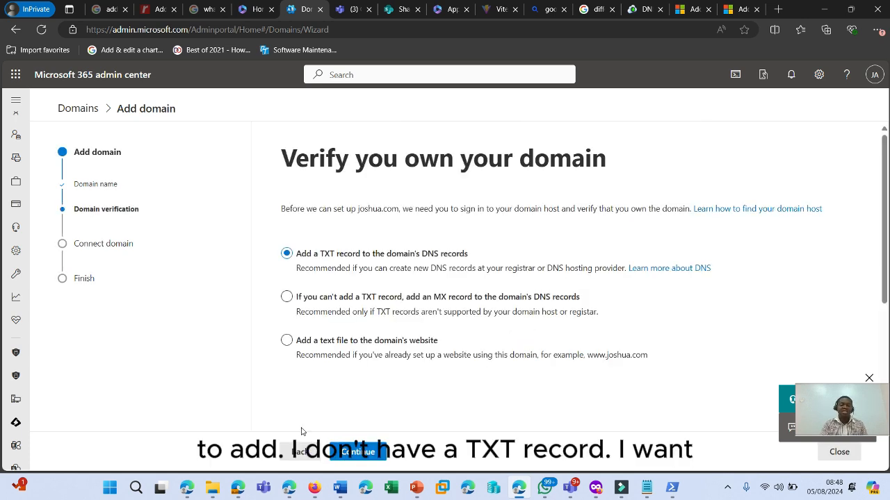
{"action": "left_click", "coordinate": [287, 297]}
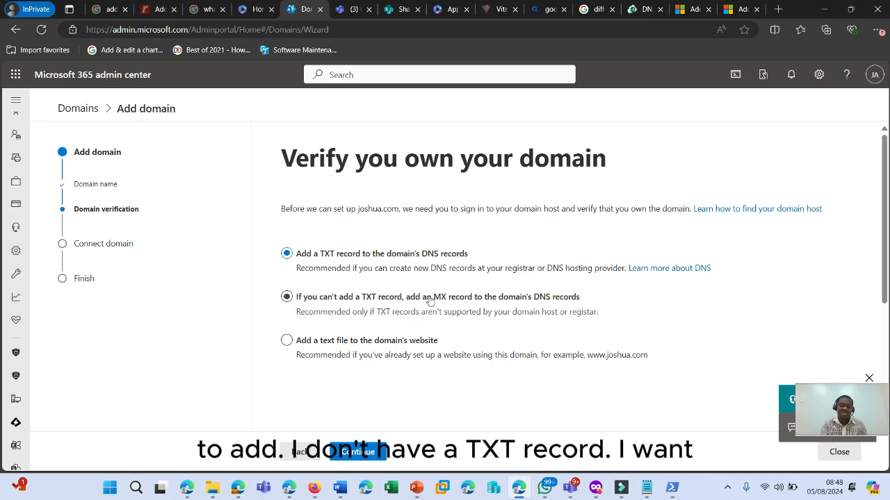
{"action": "left_click", "coordinate": [303, 297]}
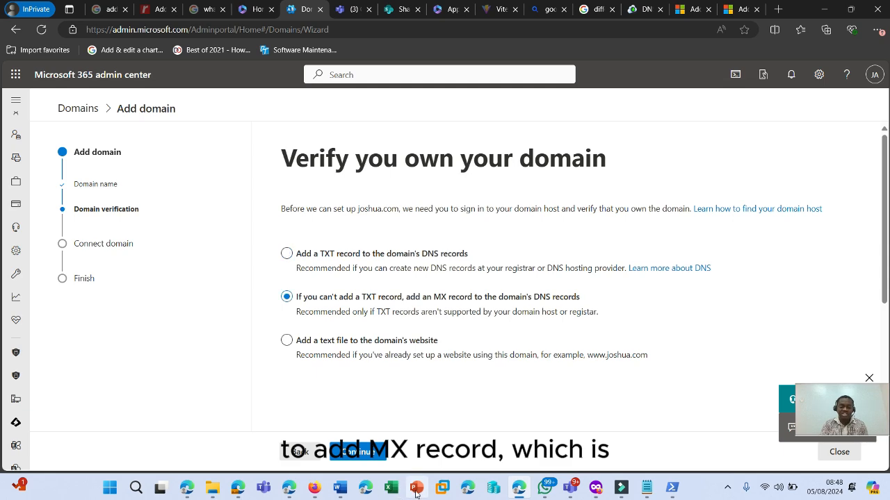
- Show the MX Record slide in PowerPoint, then return to the domain wizard
{"action": "left_click", "coordinate": [416, 489]}
{"action": "left_click", "coordinate": [67, 294]}
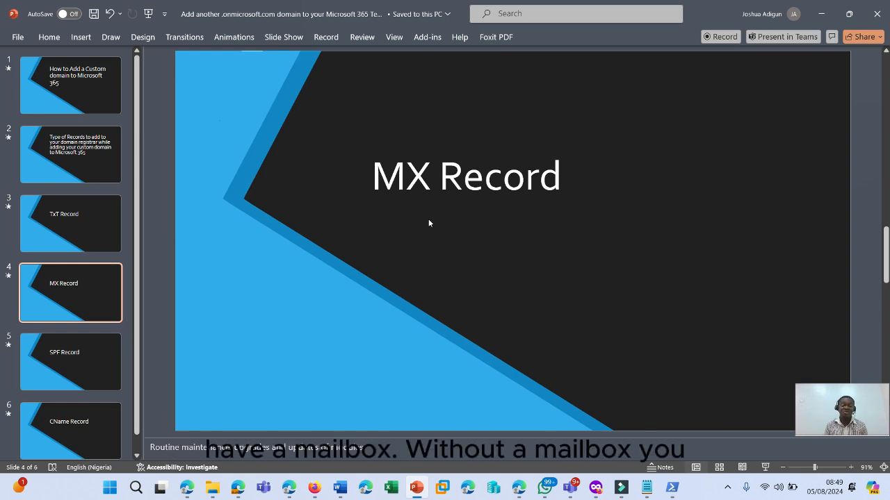
{"action": "key", "text": "alt+Tab"}
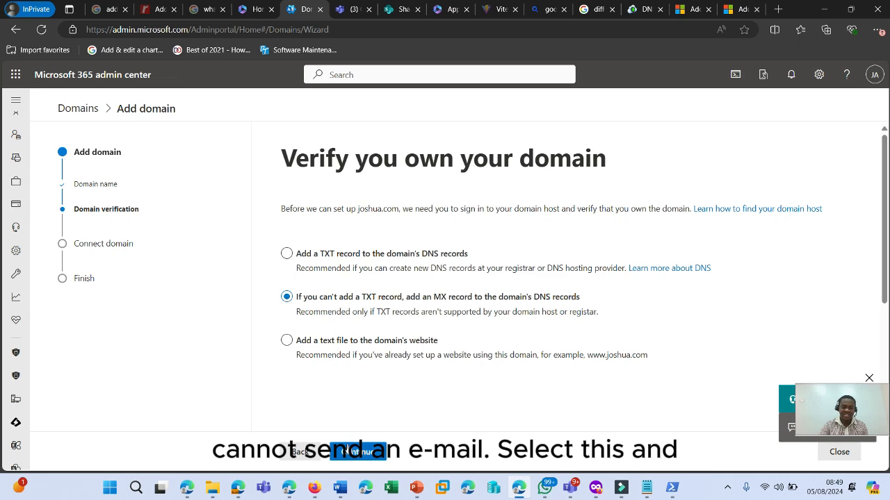
- Continue with the MX record method, review the host name, address, priority and TTL, and try to verify joshua.com
{"action": "left_click", "coordinate": [358, 451]}
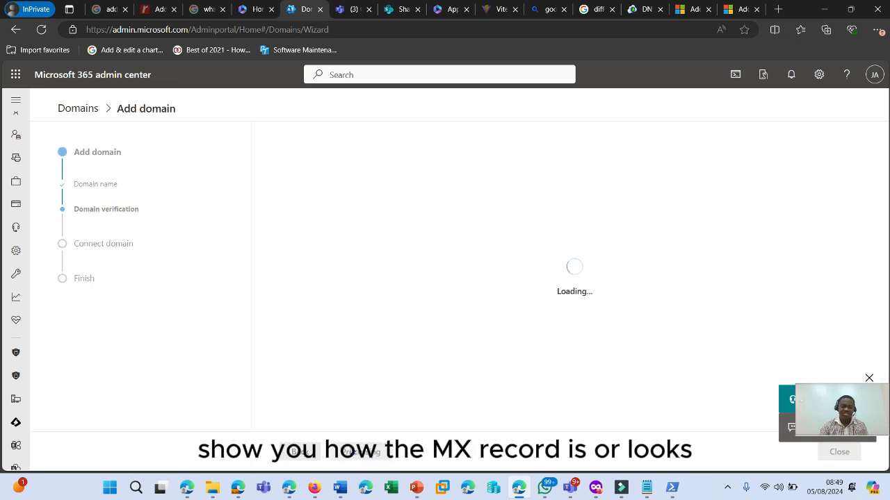
{"action": "scroll", "coordinate": [371, 345], "scroll_direction": "down", "scroll_amount": 2}
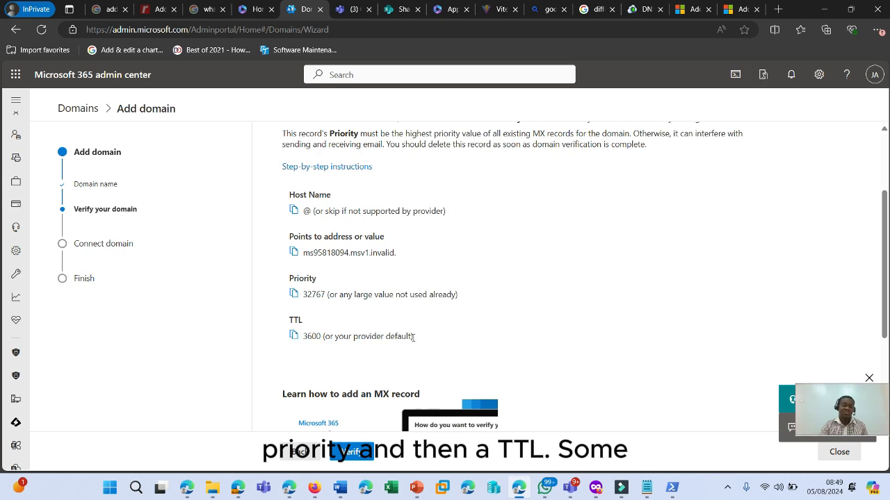
{"action": "left_click_drag", "start_coordinate": [413, 337], "coordinate": [328, 337]}
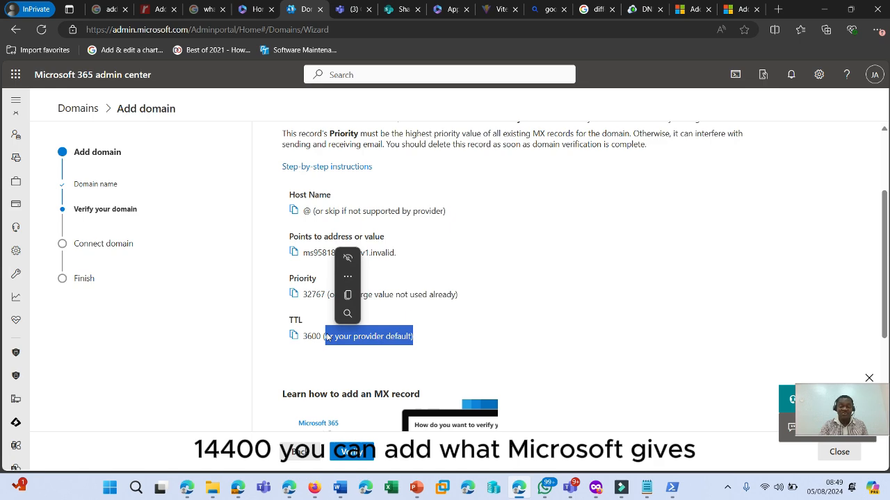
{"action": "left_click", "coordinate": [459, 318]}
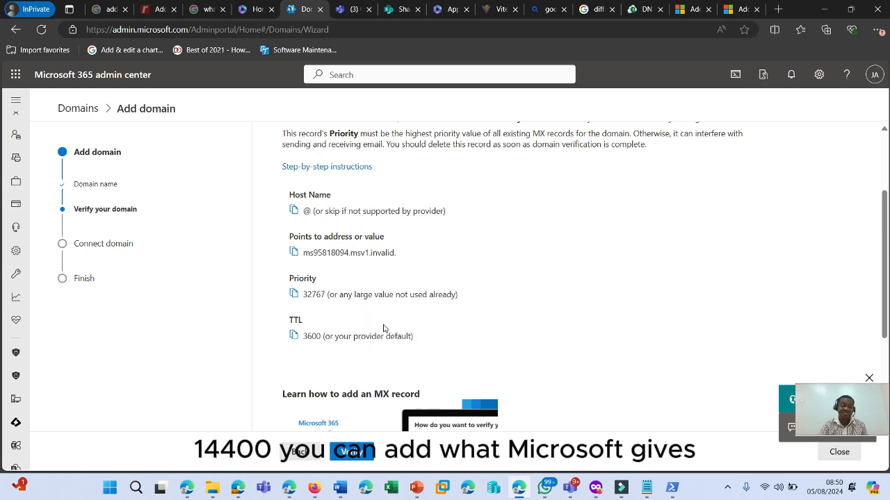
{"action": "left_click", "coordinate": [361, 452]}
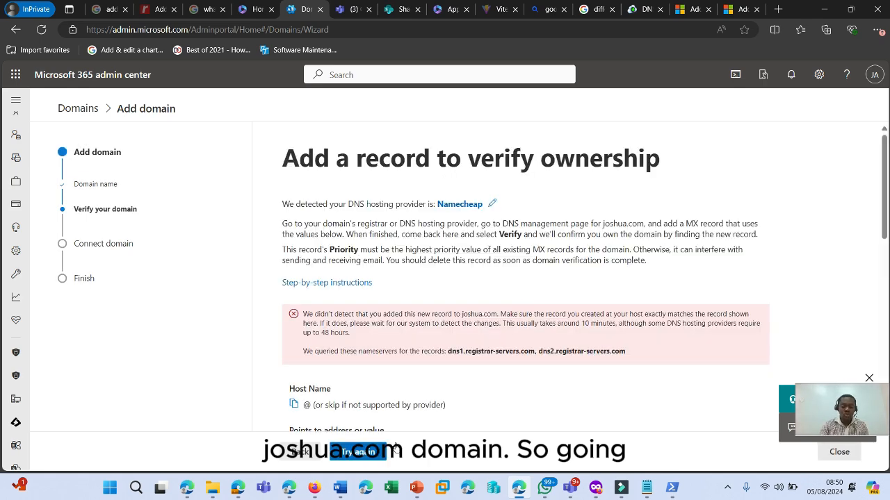
- Switch to PowerPoint, open the SPF Record slide and replace its speaker notes with "SPF: send"
{"action": "left_click", "coordinate": [416, 487]}
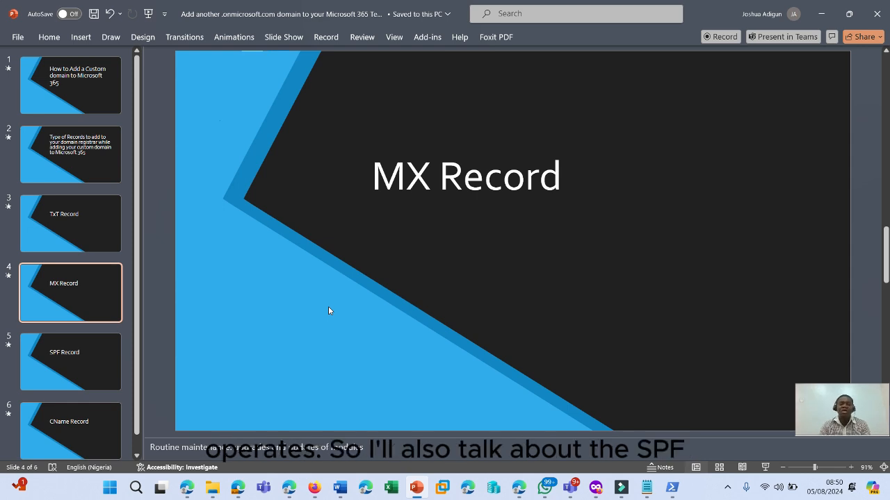
{"action": "left_click", "coordinate": [102, 357]}
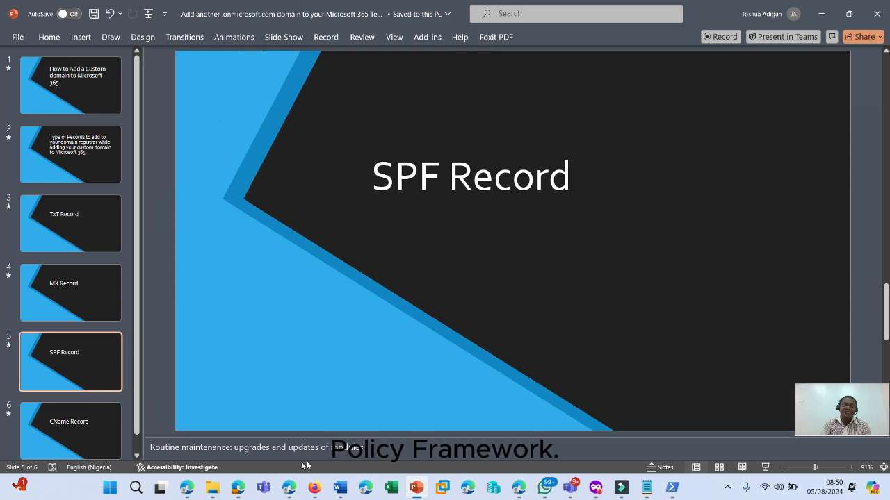
{"action": "left_click_drag", "start_coordinate": [376, 449], "coordinate": [137, 432]}
{"action": "type", "text": "SPF"}
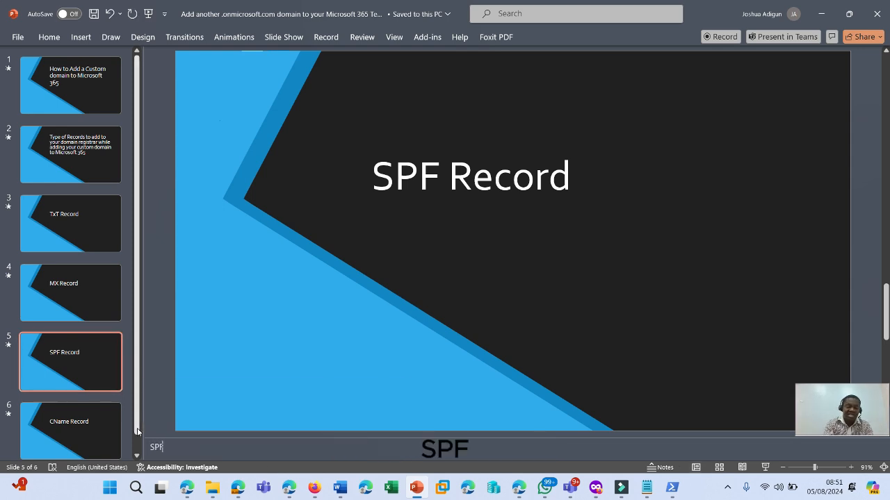
{"action": "type", "text": ": send"}
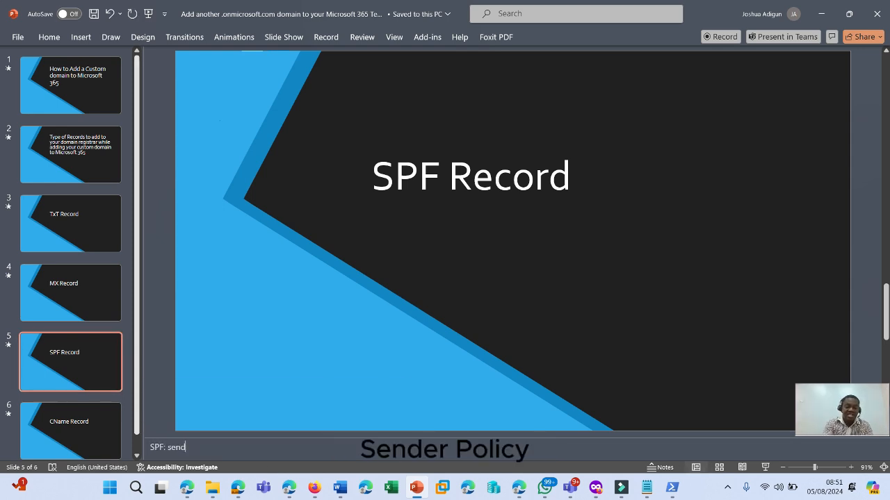